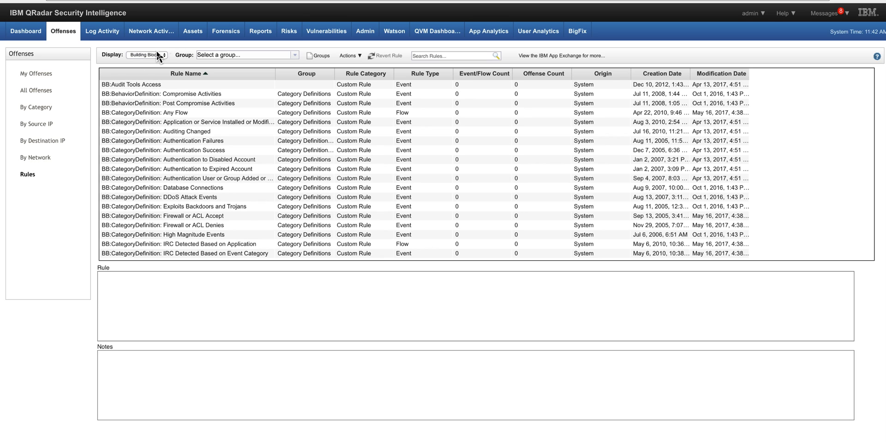
Search the building blocks for "dns" and open the IP address list of BB:HostDefinition: DNS Servers.
{"action": "left_click", "coordinate": [440, 56]}
{"action": "type", "text": "dns"}
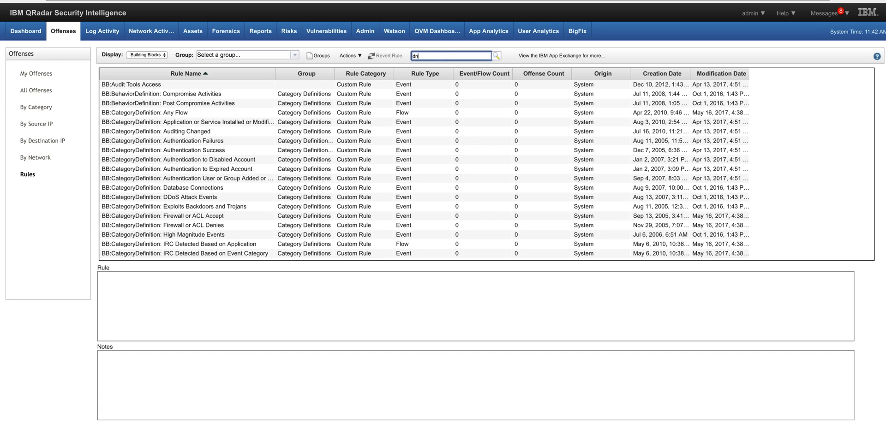
{"action": "left_click", "coordinate": [496, 55]}
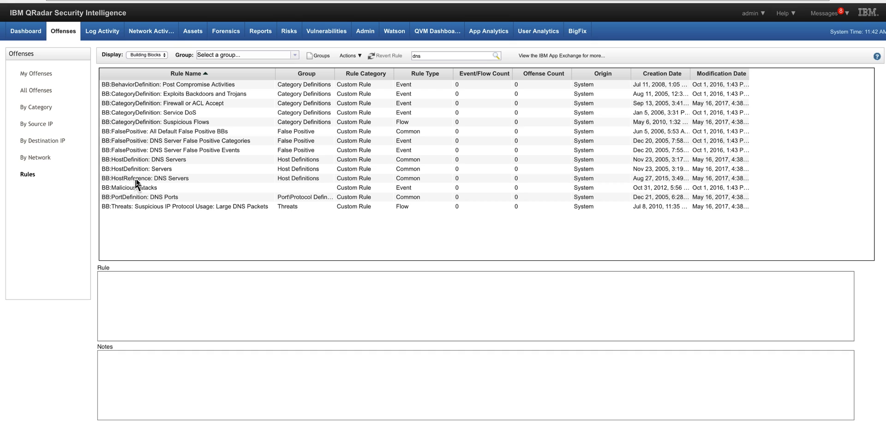
{"action": "double_click", "coordinate": [165, 160]}
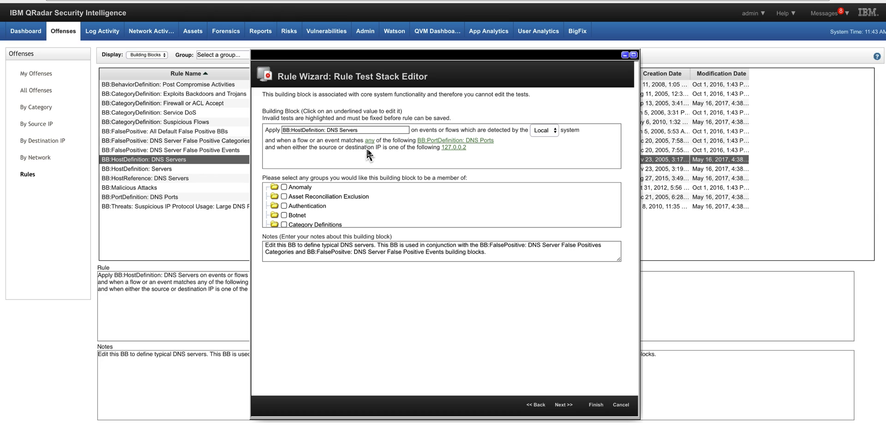
{"action": "left_click", "coordinate": [458, 148]}
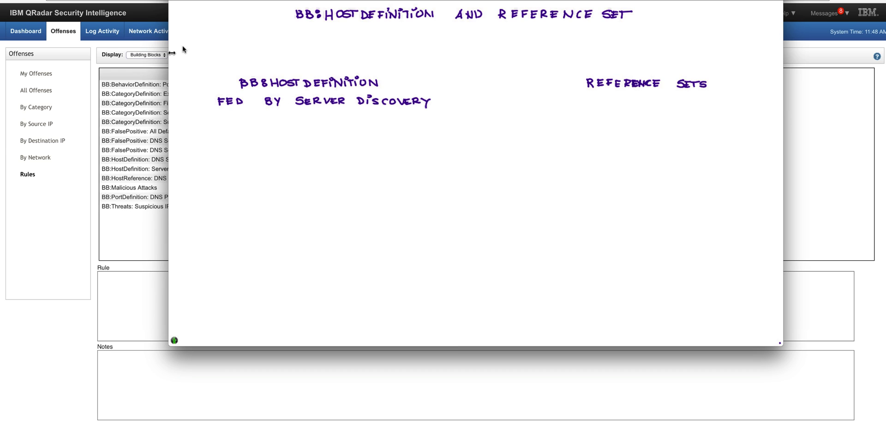
Run Server Discovery on the assets for the DNS Servers type and approve all matching servers.
{"action": "left_click", "coordinate": [145, 20]}
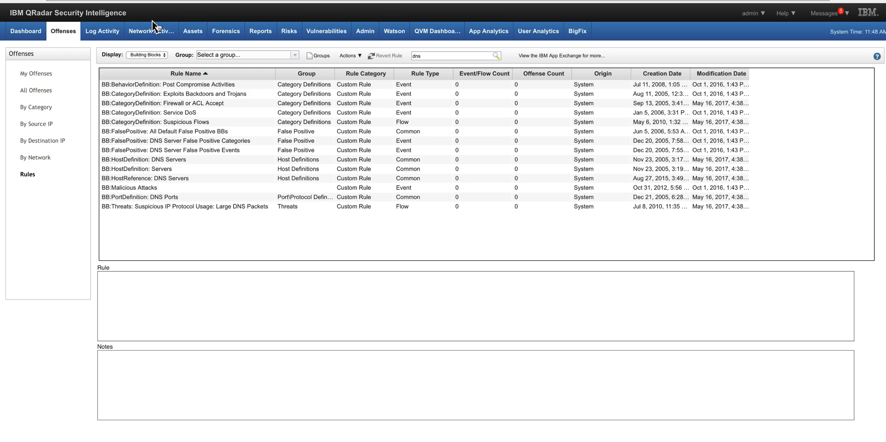
{"action": "left_click", "coordinate": [195, 34]}
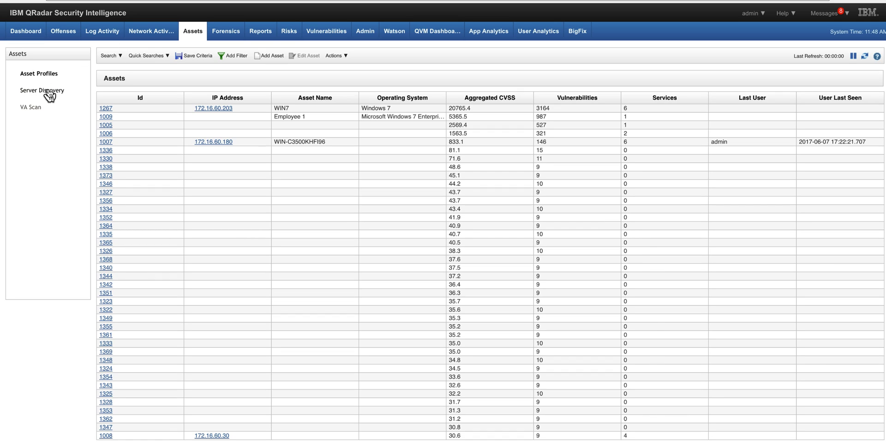
{"action": "left_click", "coordinate": [48, 93]}
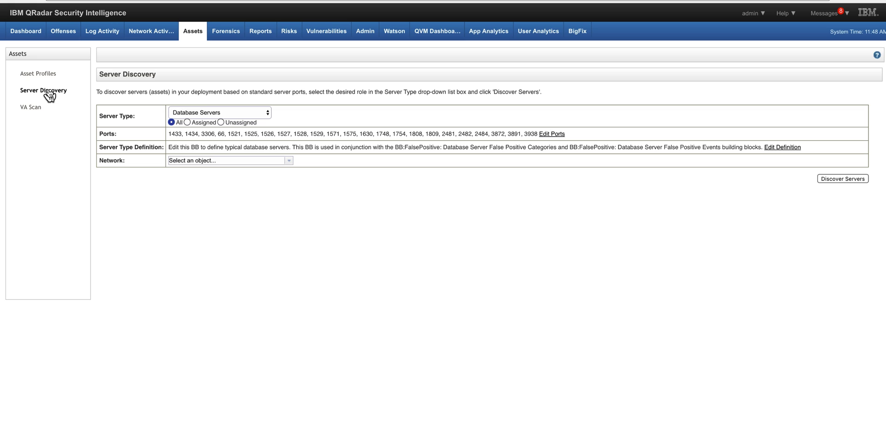
{"action": "left_click", "coordinate": [266, 113]}
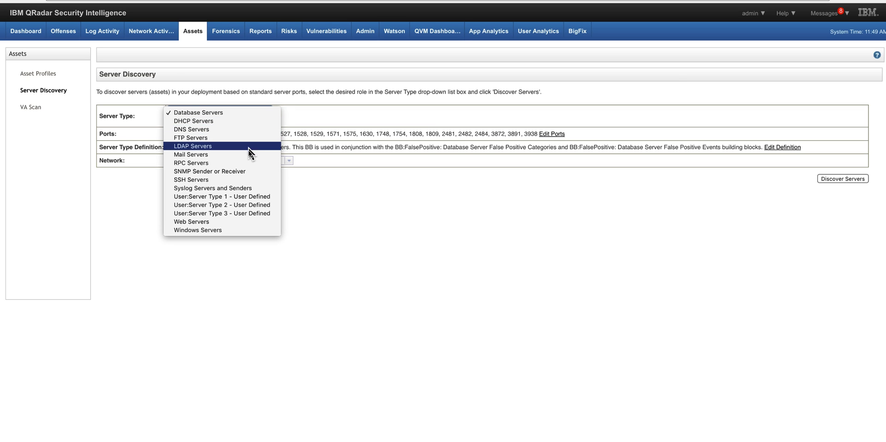
{"action": "left_click", "coordinate": [246, 130]}
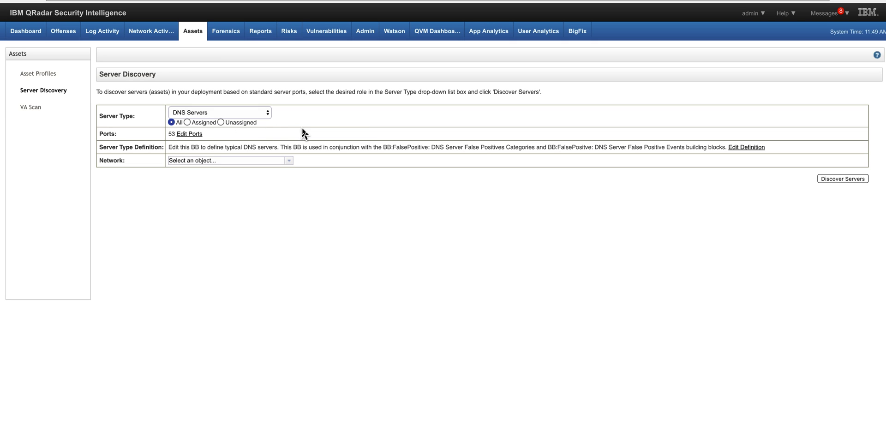
{"action": "left_click", "coordinate": [850, 179]}
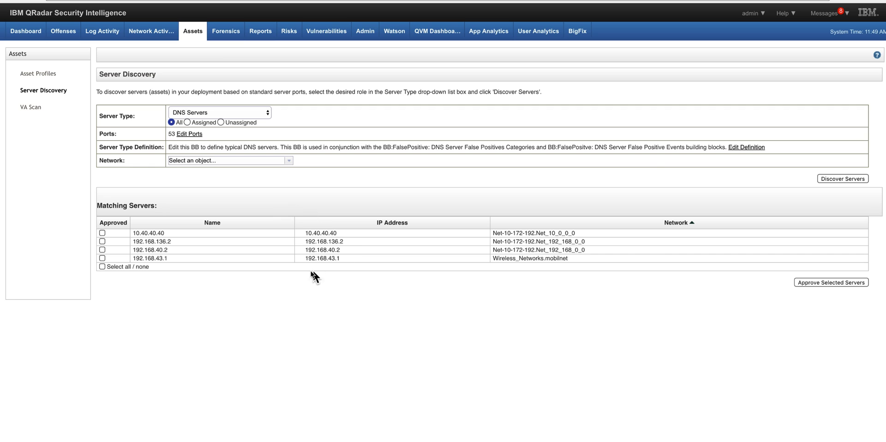
{"action": "left_click", "coordinate": [102, 267]}
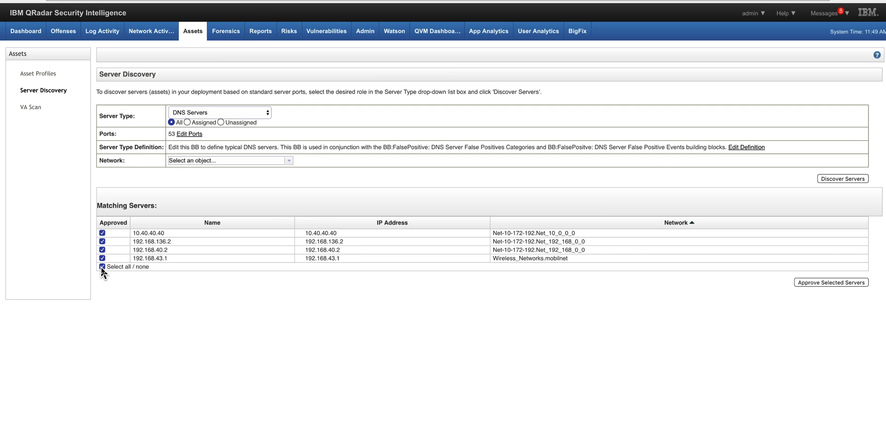
{"action": "left_click", "coordinate": [834, 282]}
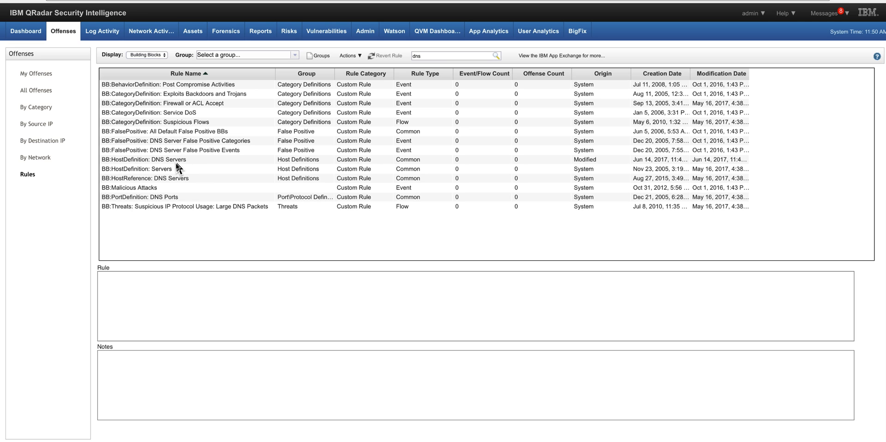
Open the BB:HostDefinition: DNS Servers building block to check the IP addresses it contains.
{"action": "left_click", "coordinate": [141, 163]}
{"action": "double_click", "coordinate": [141, 160]}
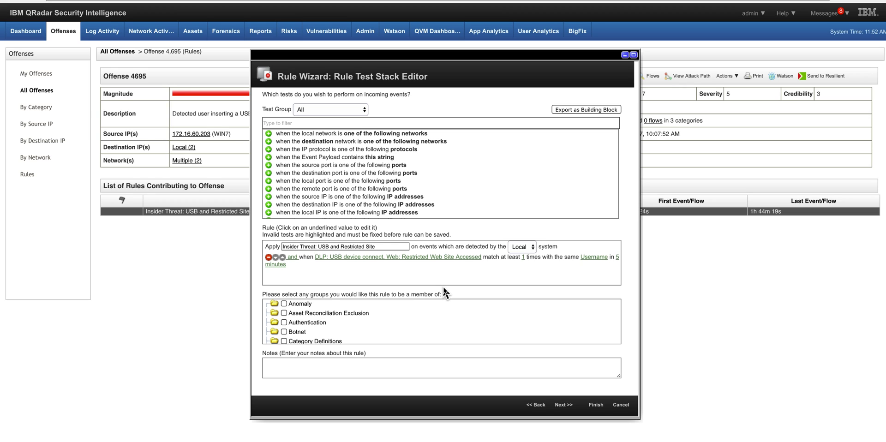
Enable Add to a Reference Set in the rule response of the Insider Threat: USB and Restricted Site rule.
{"action": "left_click", "coordinate": [564, 405]}
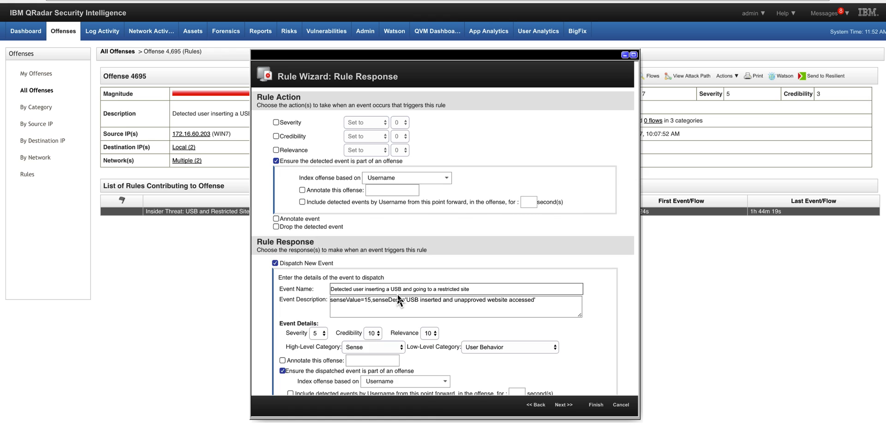
{"action": "scroll", "coordinate": [330, 294], "scroll_direction": "down", "scroll_amount": 5}
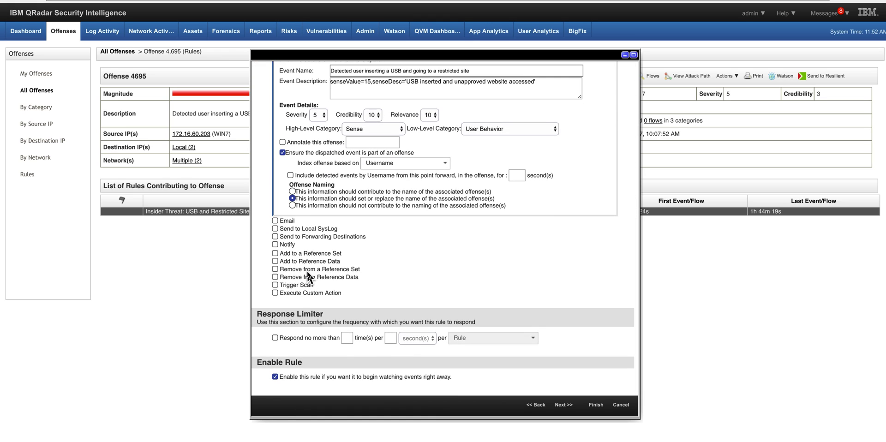
{"action": "left_click", "coordinate": [276, 254]}
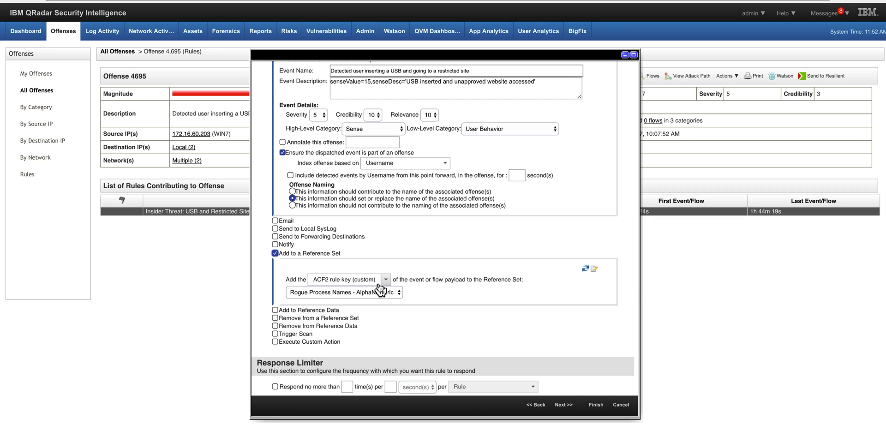
Open the contents of the DNS Servers reference set from Reference Set Management and start adding an element.
{"action": "left_click", "coordinate": [364, 32]}
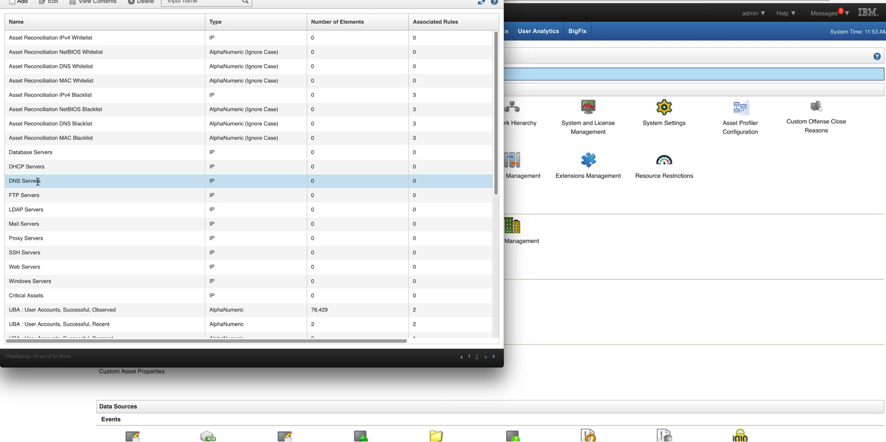
{"action": "double_click", "coordinate": [38, 181]}
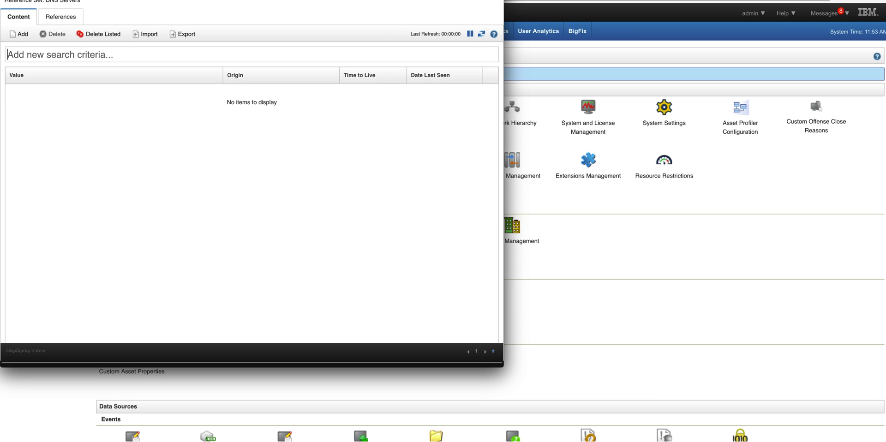
{"action": "key", "text": "Escape"}
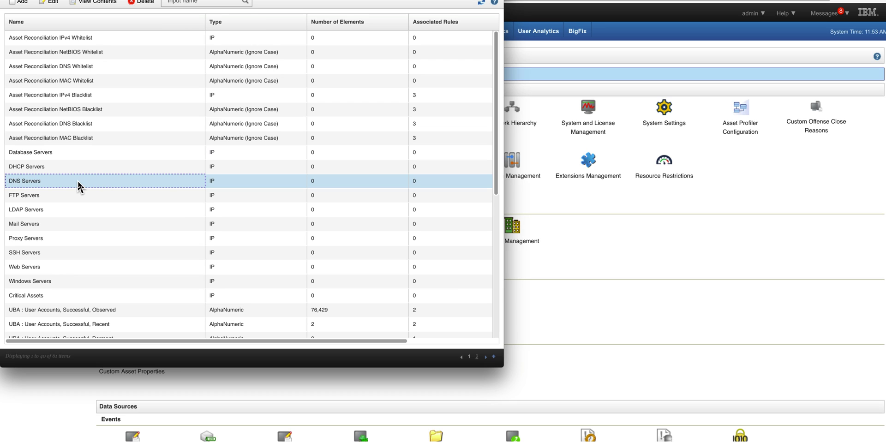
{"action": "key", "text": "super+r"}
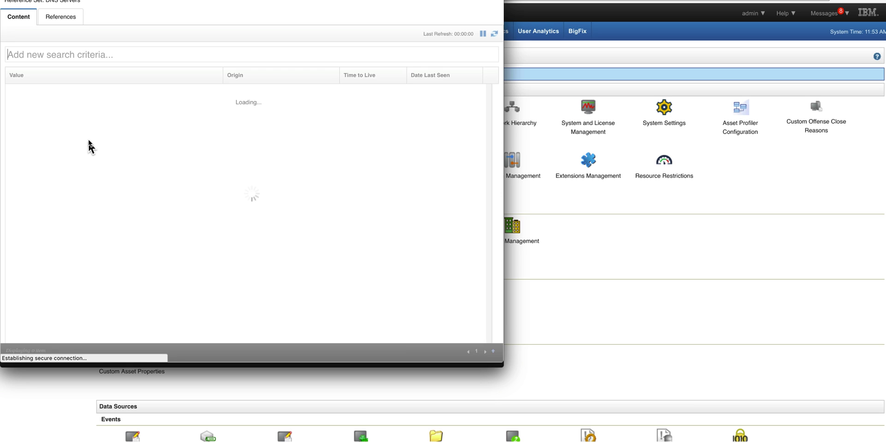
{"action": "left_click", "coordinate": [21, 35]}
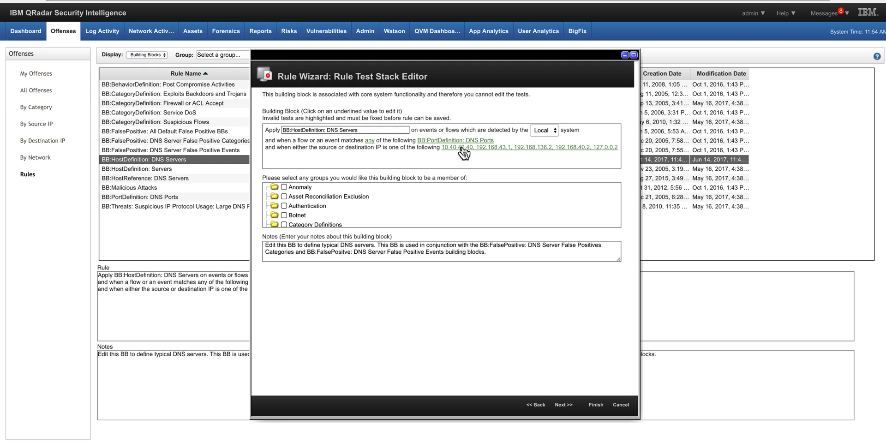
Open the source or destination IP list of the BB:HostDefinition: DNS Servers building block for editing.
{"action": "left_click", "coordinate": [462, 147]}
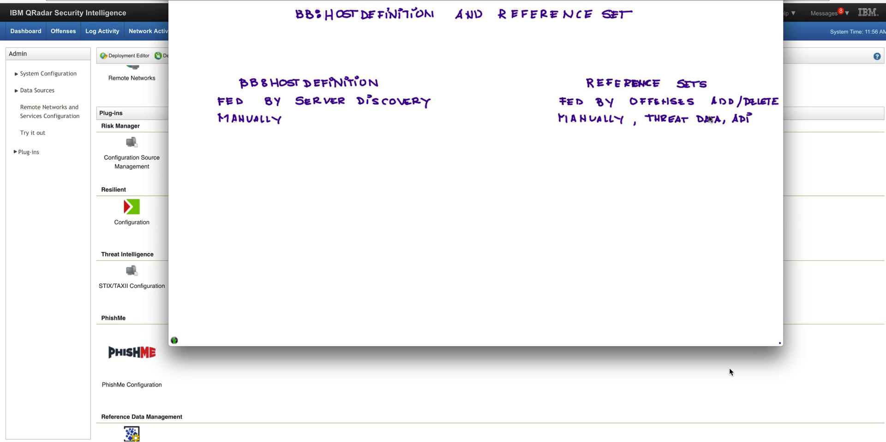
Open the STIX/TAXII threat intelligence configuration, and start adding a new reference set in Reference Set Management.
{"action": "key", "text": "Escape"}
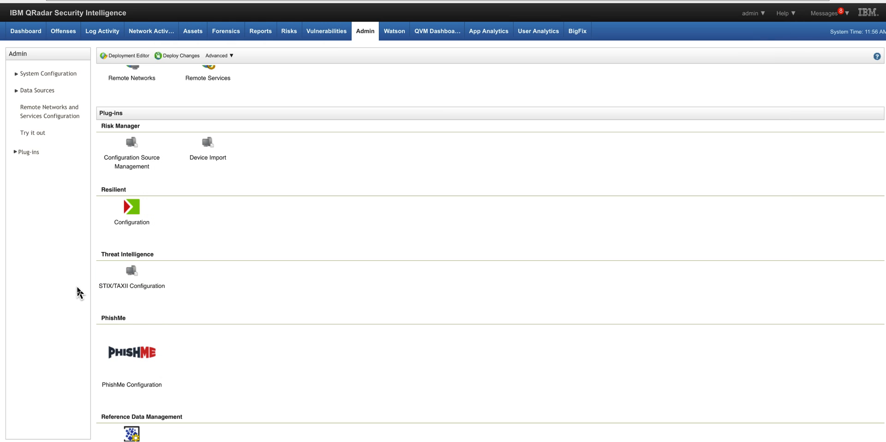
{"action": "left_click", "coordinate": [133, 283]}
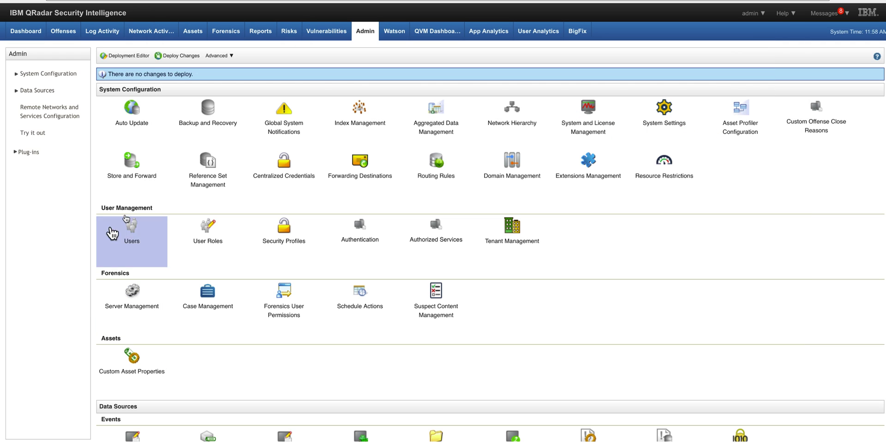
{"action": "left_click", "coordinate": [200, 169]}
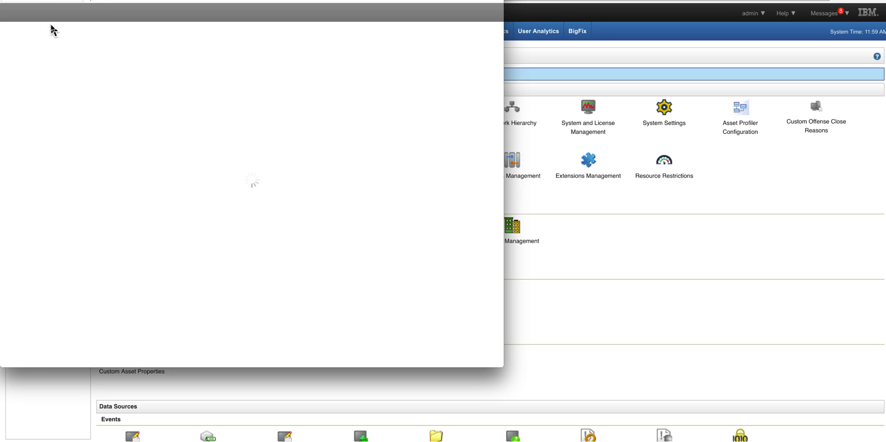
{"action": "left_click", "coordinate": [21, 2]}
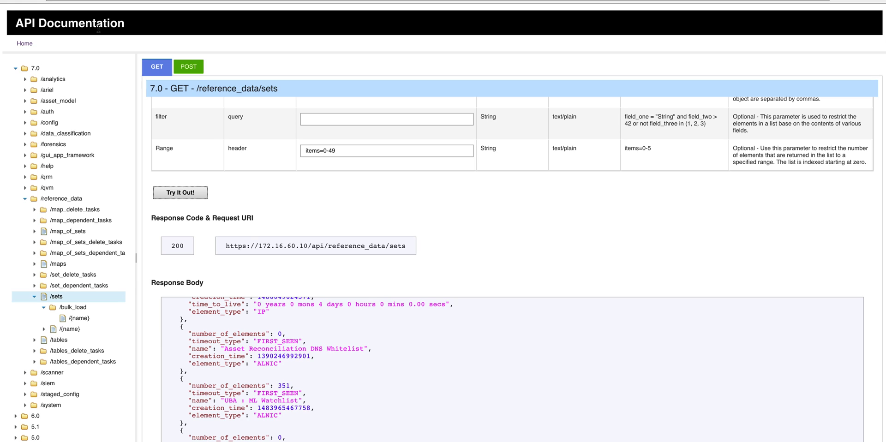
Return from the API documentation to the QRadar admin console and open the Interactive API for Developers.
{"action": "left_click", "coordinate": [107, 68]}
{"action": "key", "text": "ctrl+Tab"}
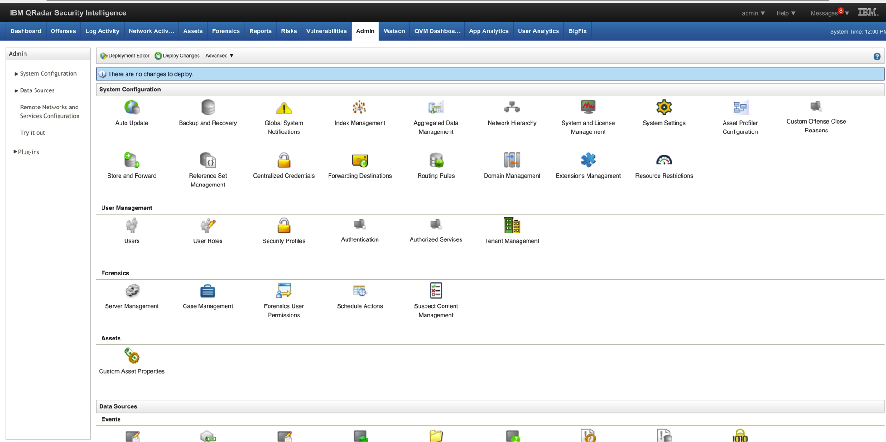
{"action": "left_click", "coordinate": [786, 14]}
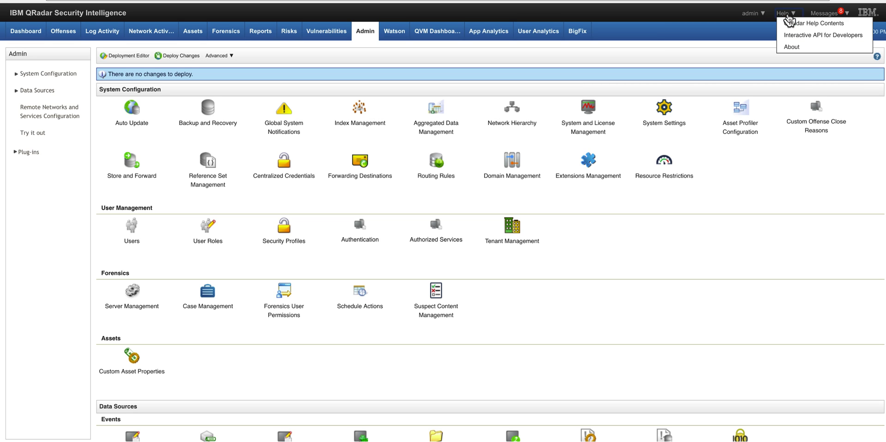
{"action": "left_click", "coordinate": [799, 41]}
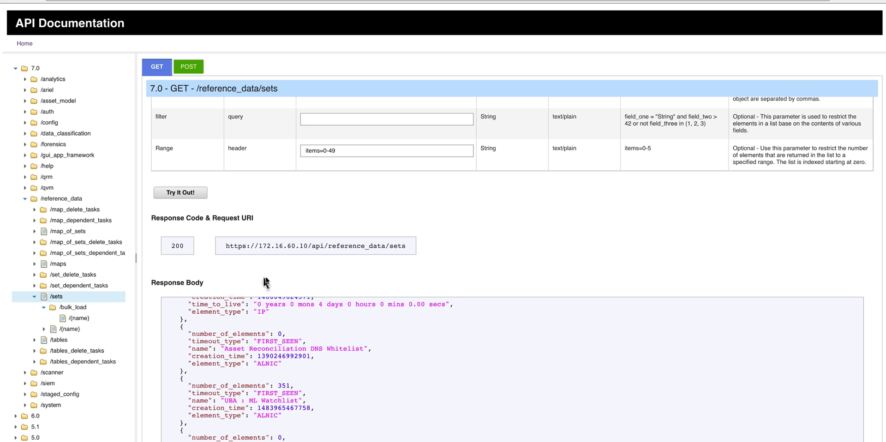
Run the 7.0 GET request for /reference_data/sets and examine the reference sets in the response body.
{"action": "scroll", "coordinate": [266, 279], "scroll_direction": "down", "scroll_amount": 2}
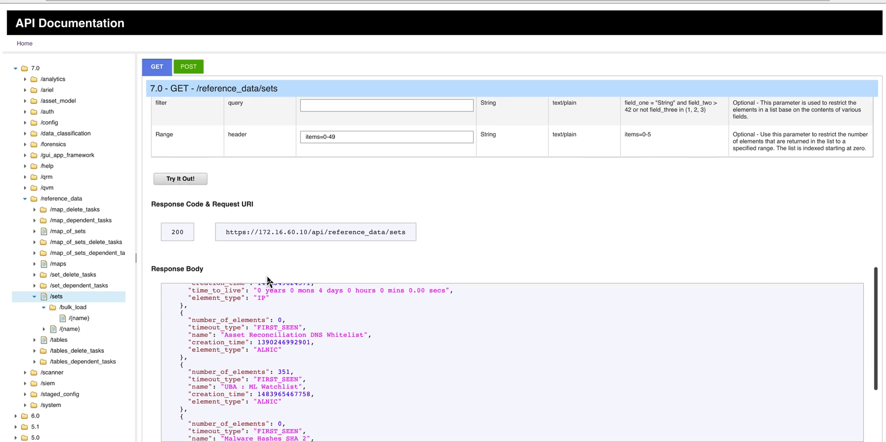
{"action": "left_click", "coordinate": [180, 170]}
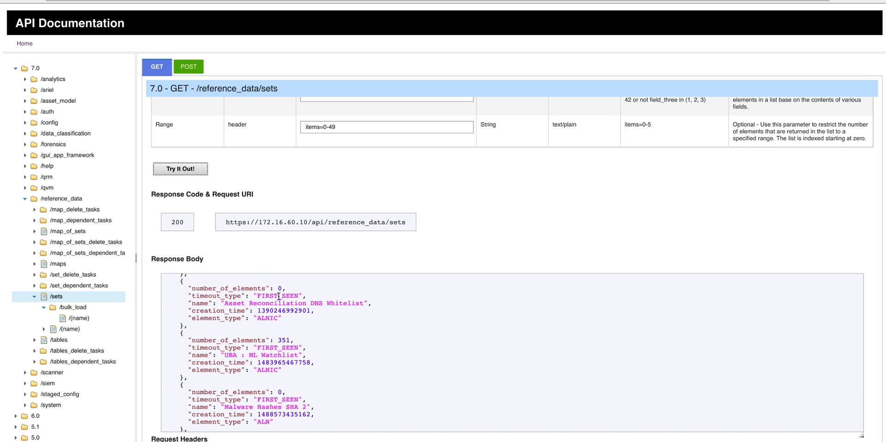
{"action": "scroll", "coordinate": [279, 304], "scroll_direction": "down", "scroll_amount": 1}
{"action": "scroll", "coordinate": [279, 305], "scroll_direction": "down", "scroll_amount": 10}
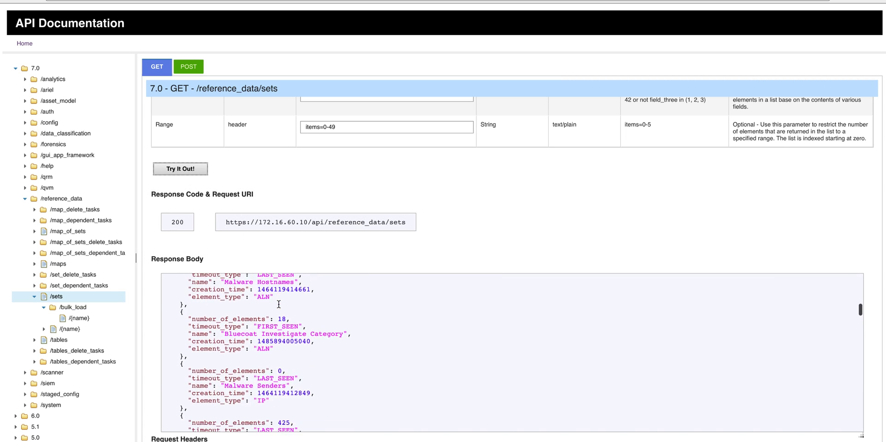
{"action": "scroll", "coordinate": [279, 305], "scroll_direction": "down", "scroll_amount": 10}
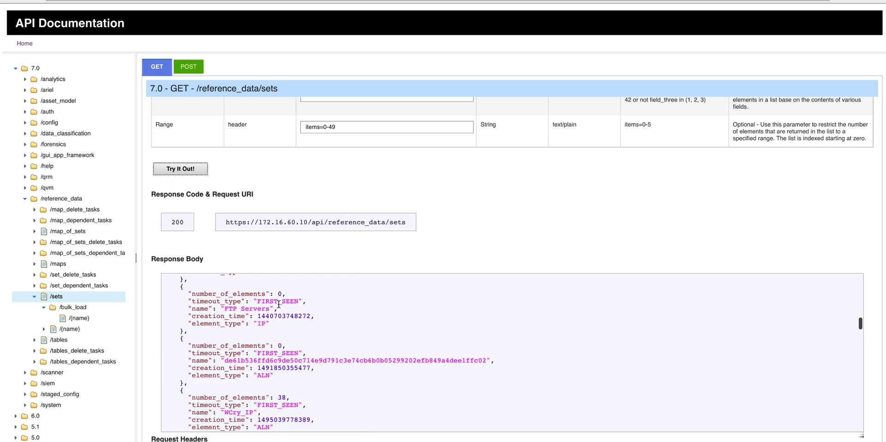
{"action": "scroll", "coordinate": [279, 304], "scroll_direction": "down", "scroll_amount": 1}
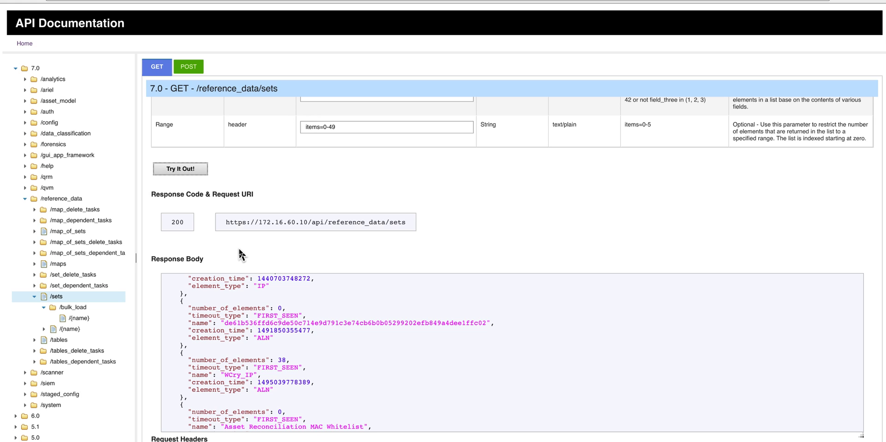
Return to the QRadar offense rules, search the building blocks for "dns" and open BB:HostReference: DNS Servers.
{"action": "key", "text": "alt+Tab"}
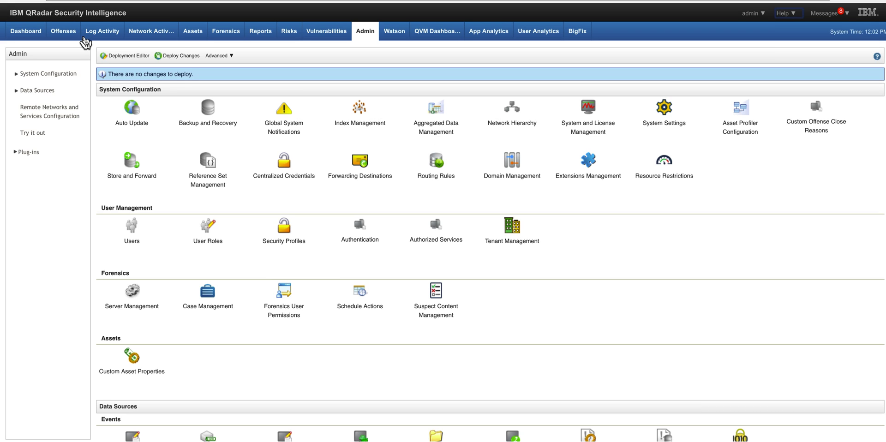
{"action": "left_click", "coordinate": [65, 38]}
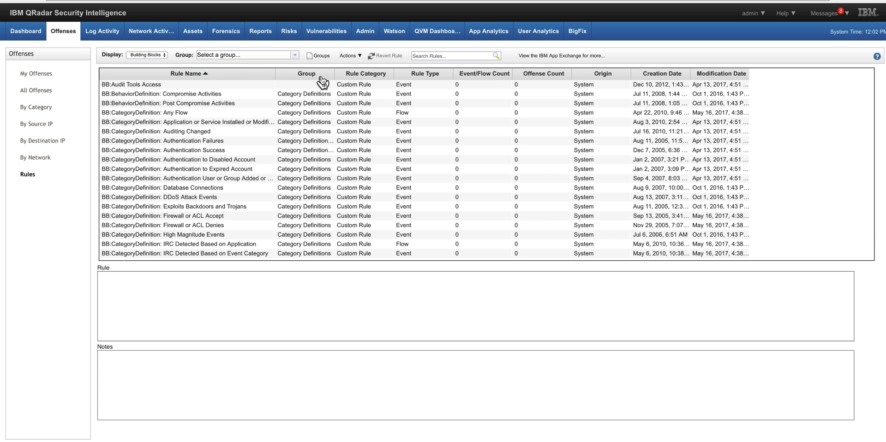
{"action": "left_click", "coordinate": [424, 54]}
{"action": "type", "text": "dns"}
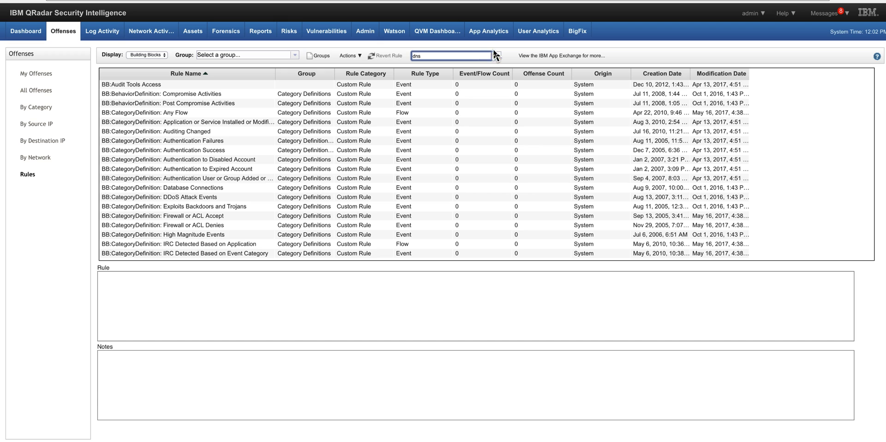
{"action": "left_click", "coordinate": [497, 57]}
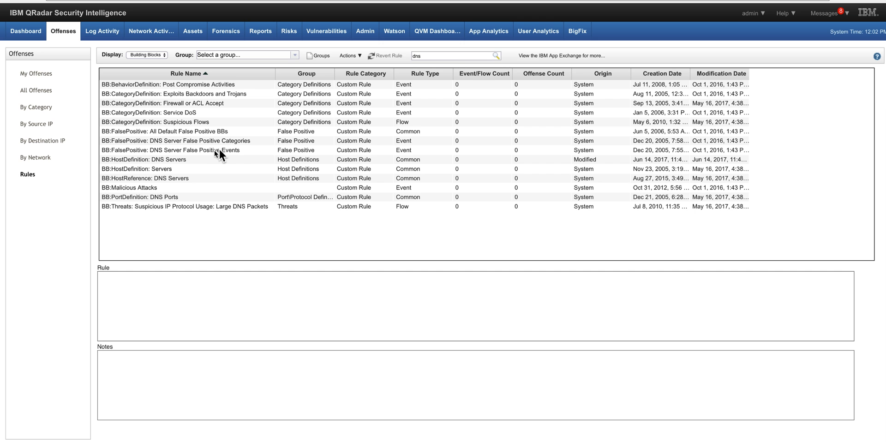
{"action": "left_click", "coordinate": [149, 180]}
{"action": "double_click", "coordinate": [147, 179]}
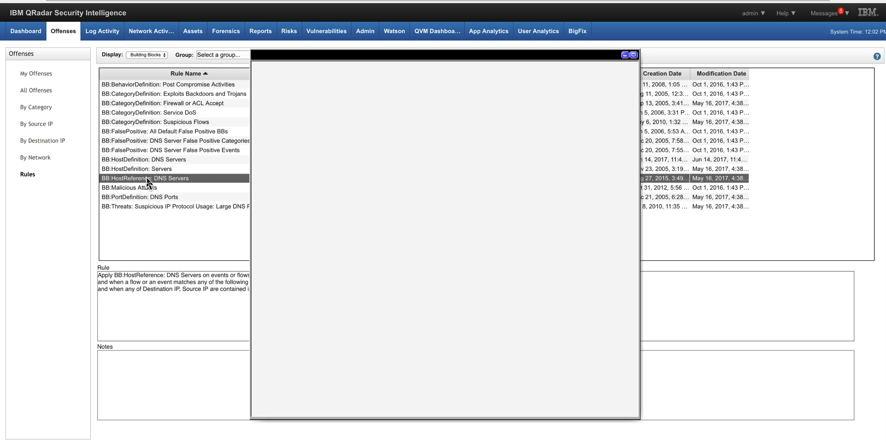